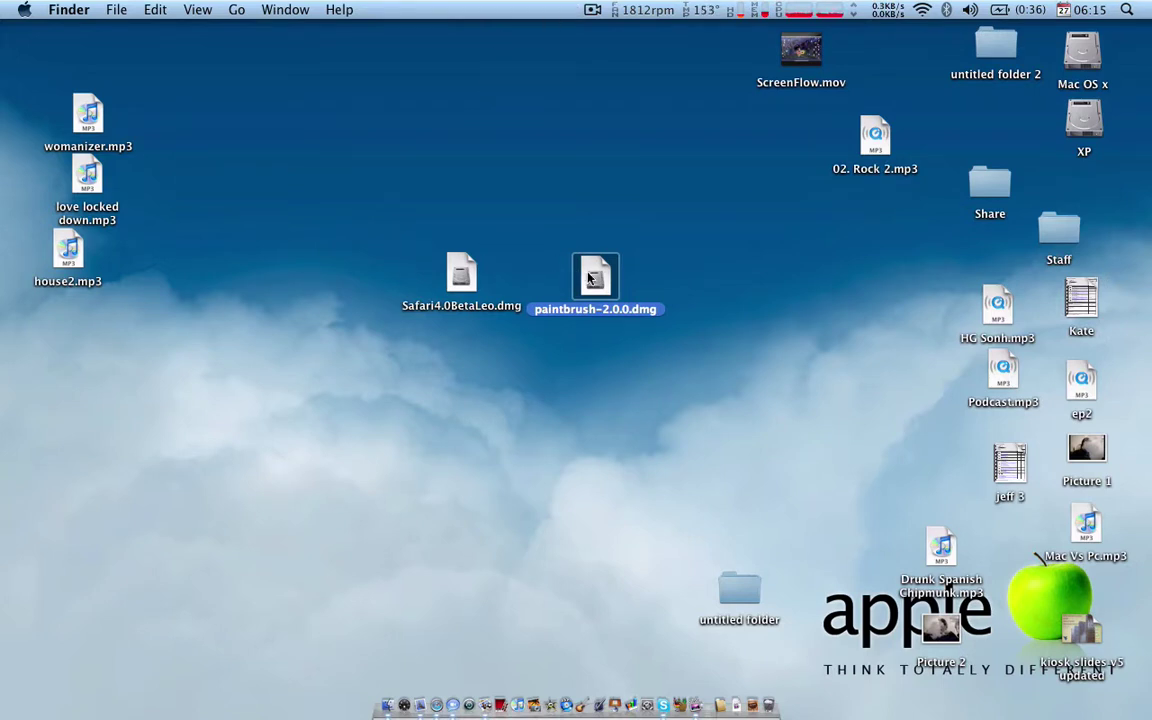
Mount paintbrush-2.0.0.dmg and Safari4.0BetaLeo.dmg, arranging the Paintbrush window beside Safari's
left_click(467, 282)
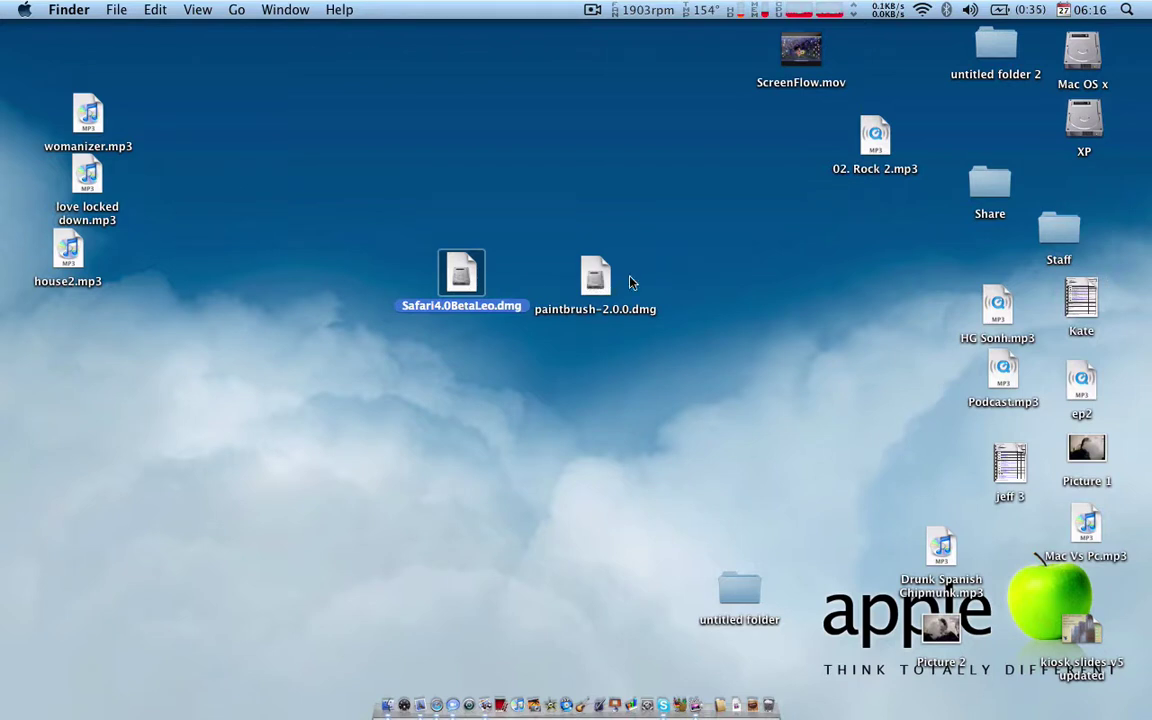
key("Right")
key("super+o")
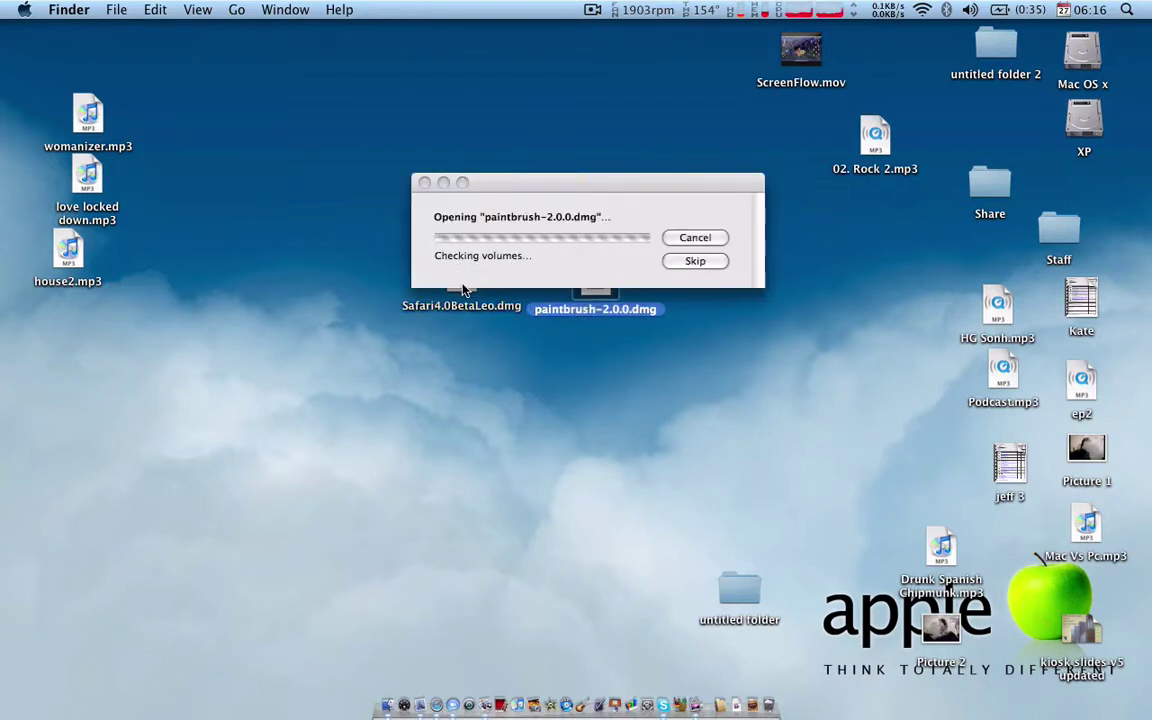
left_click(465, 293)
double_click(465, 293)
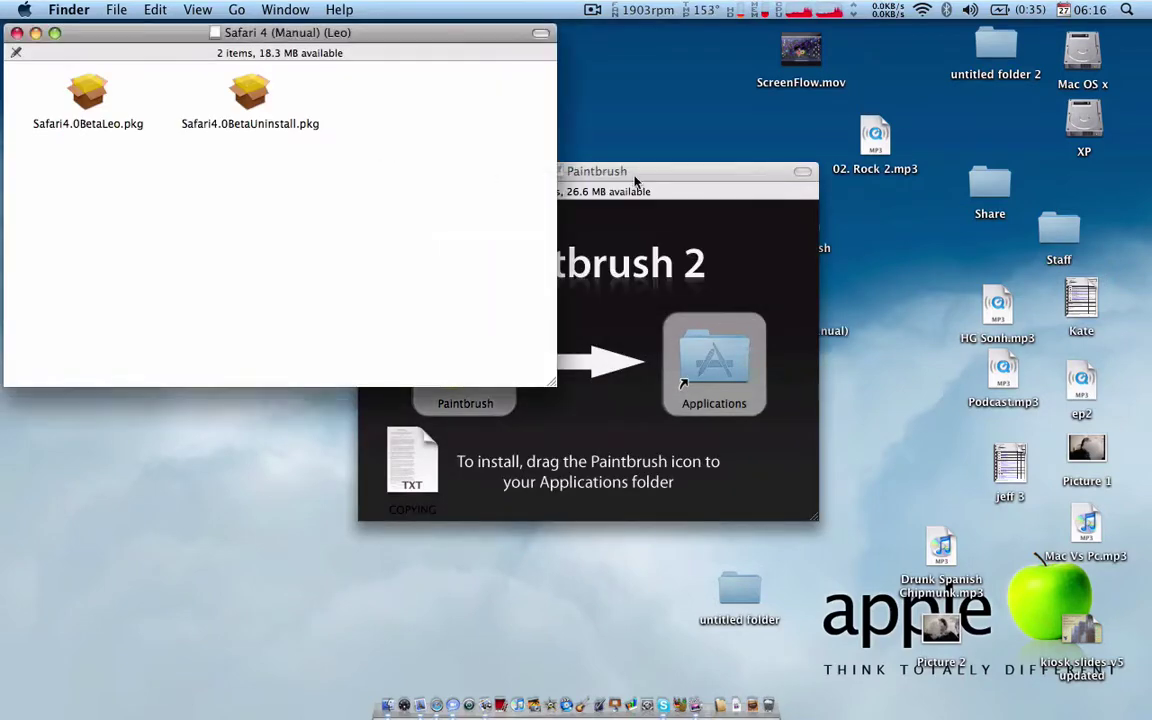
mouse_move(649, 171)
left_mouse_down()
mouse_move(873, 130)
mouse_move(850, 36)
left_mouse_up()
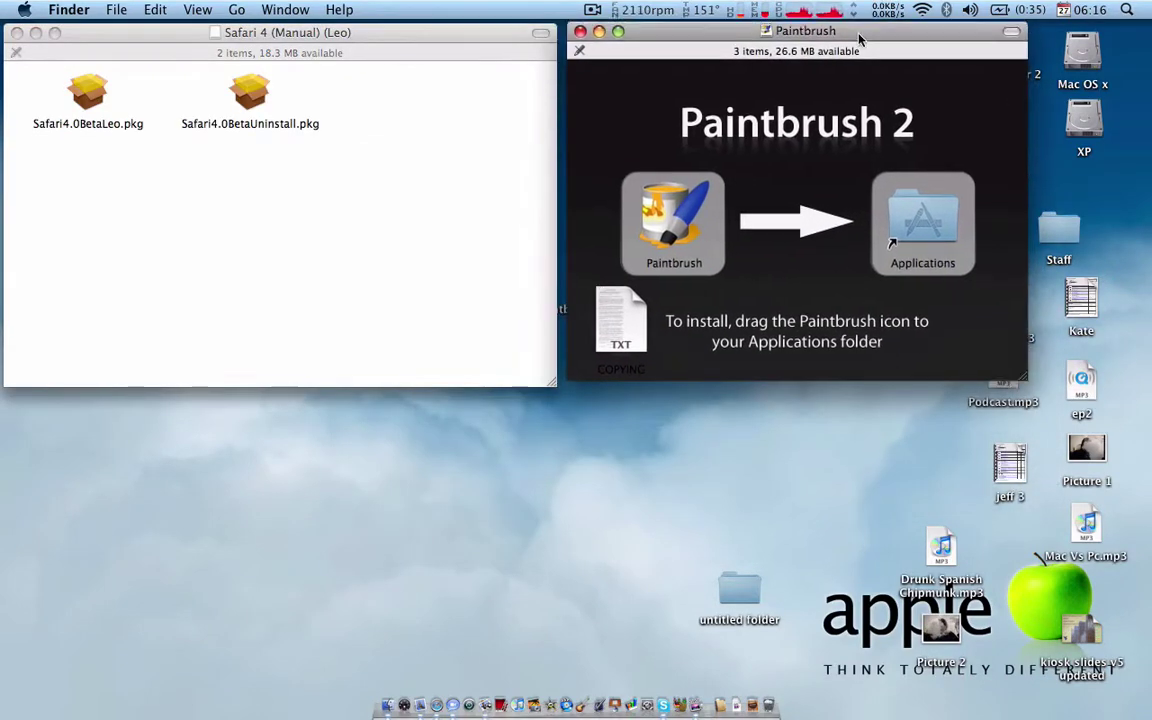
Run Safari4.0BetaLeo.pkg, agree to the licence, and start the standard install
left_click(88, 95)
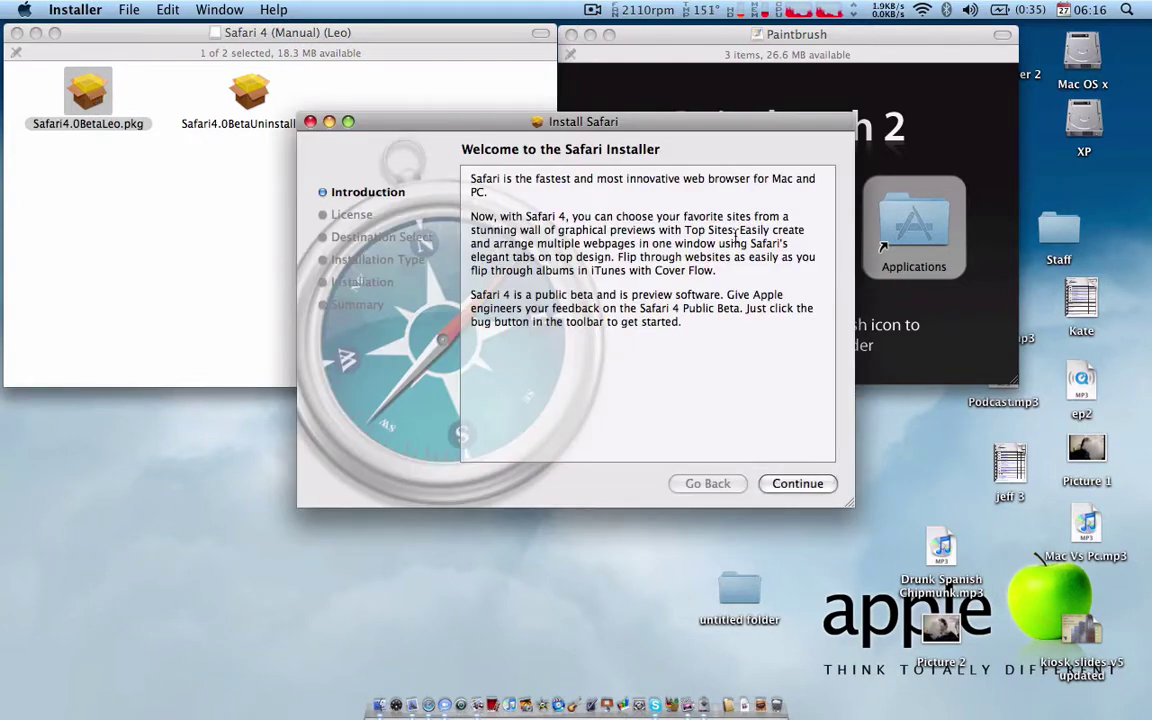
left_click(795, 484)
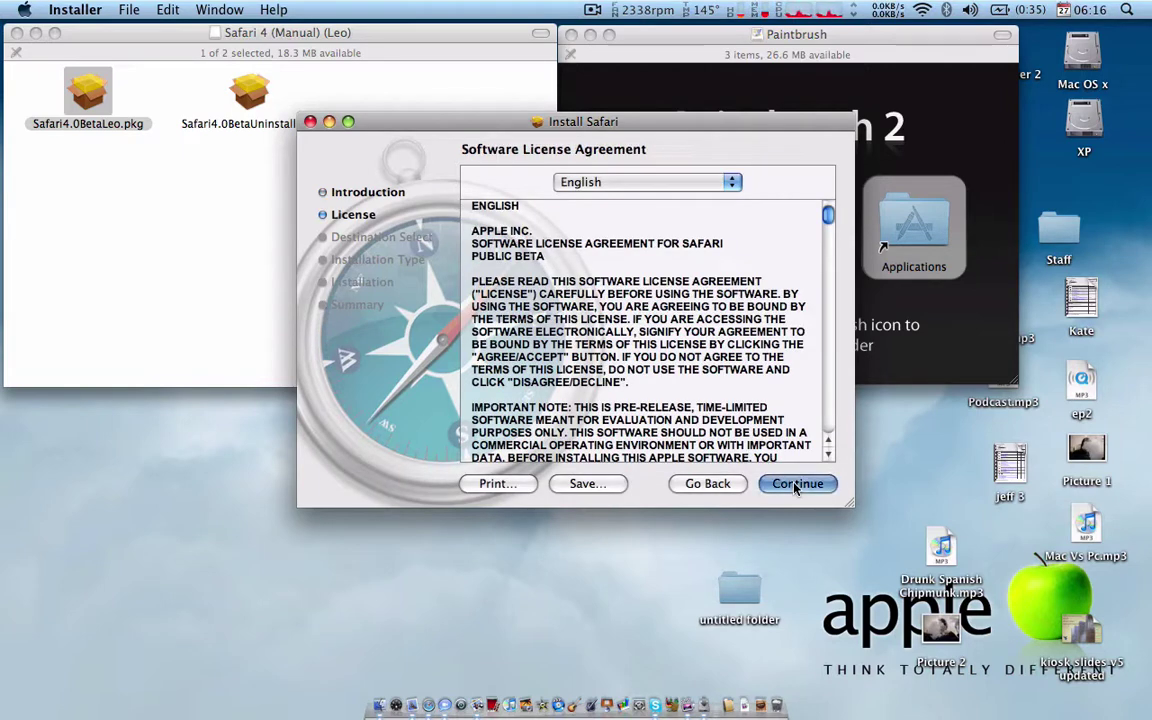
left_click(795, 484)
left_click(740, 265)
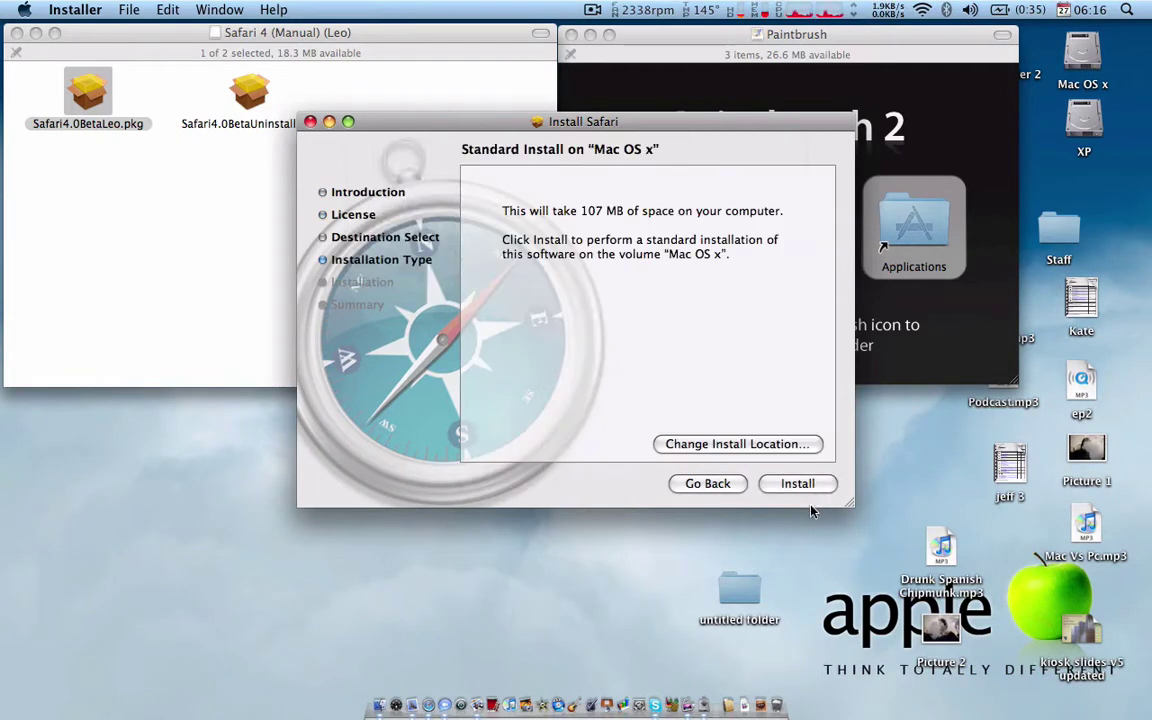
left_click(806, 485)
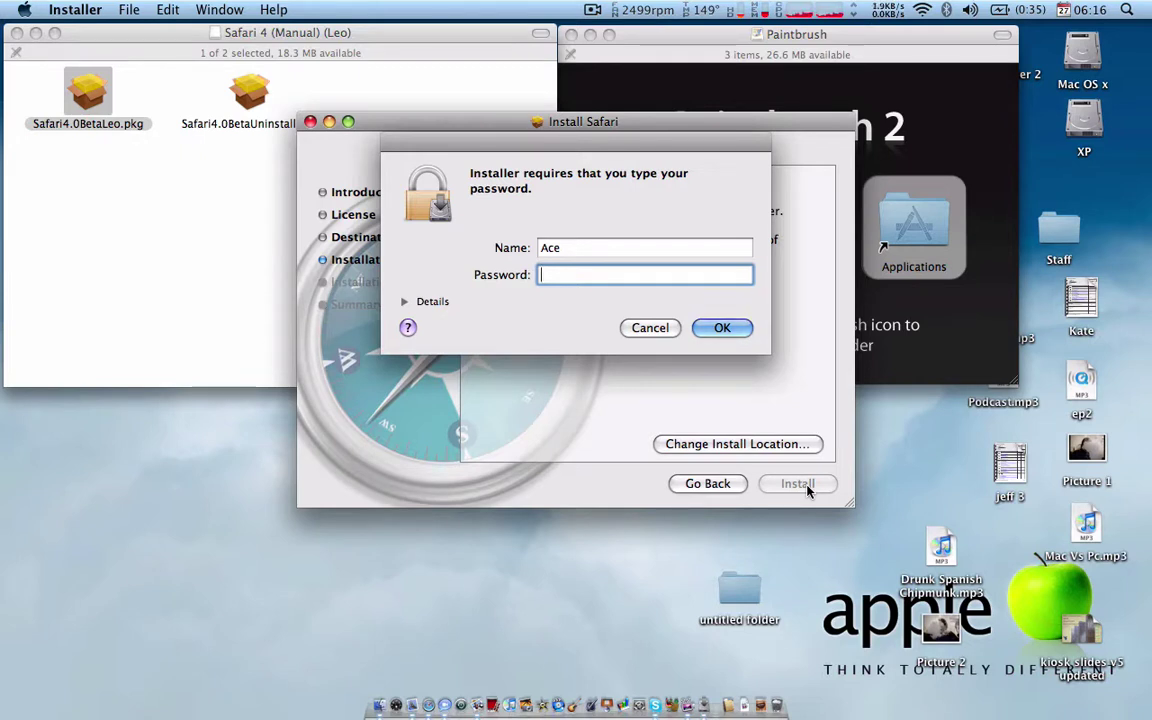
Enter the administrator password and confirm installing despite the required restart
type("••••")
type("••")
key("Return")
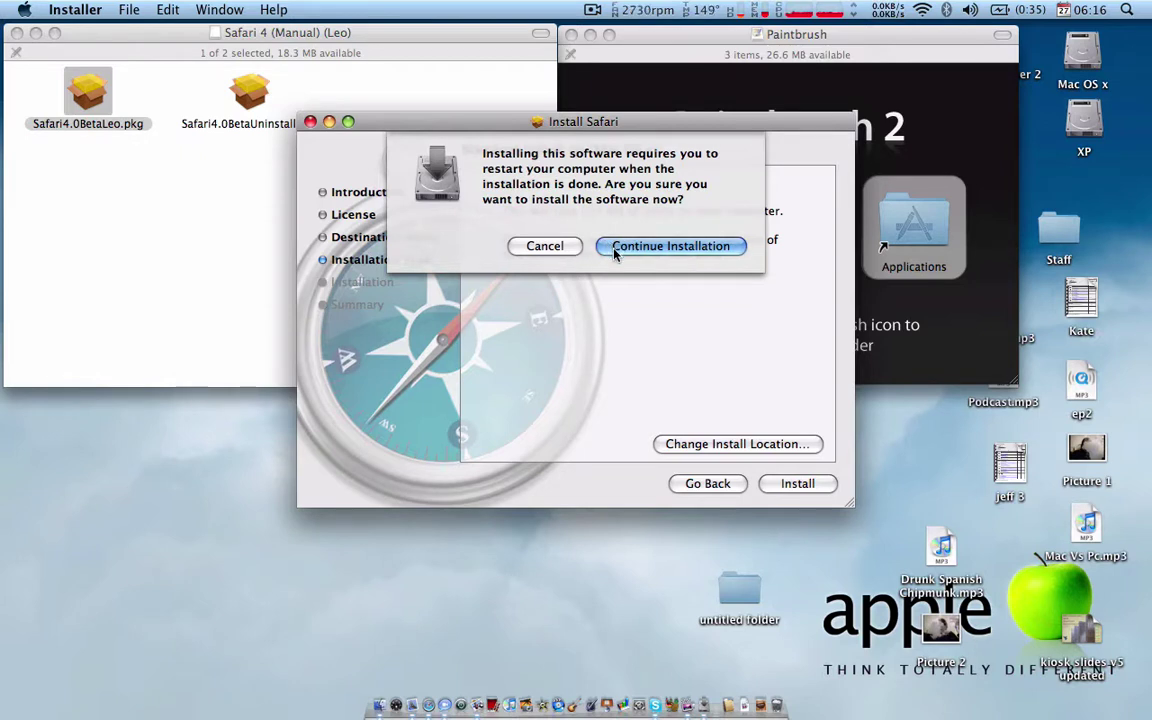
left_click(615, 251)
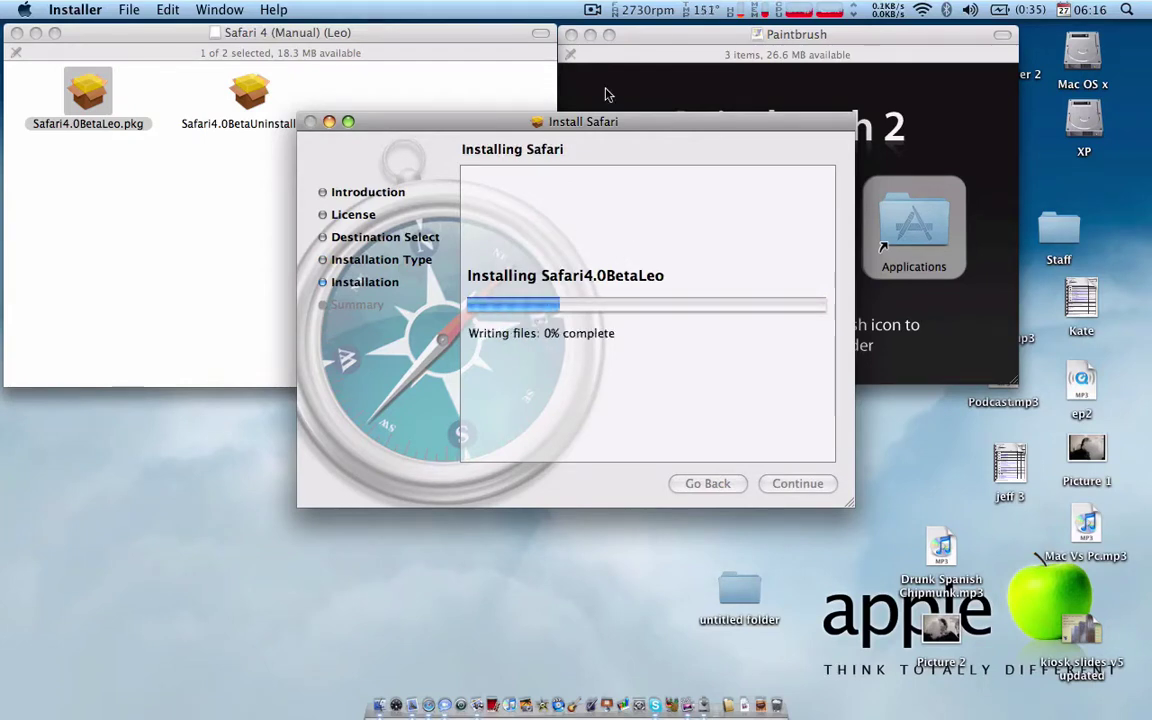
Switch between the Paintbrush window and the Safari installer until Install Succeeded appears
left_click(725, 40)
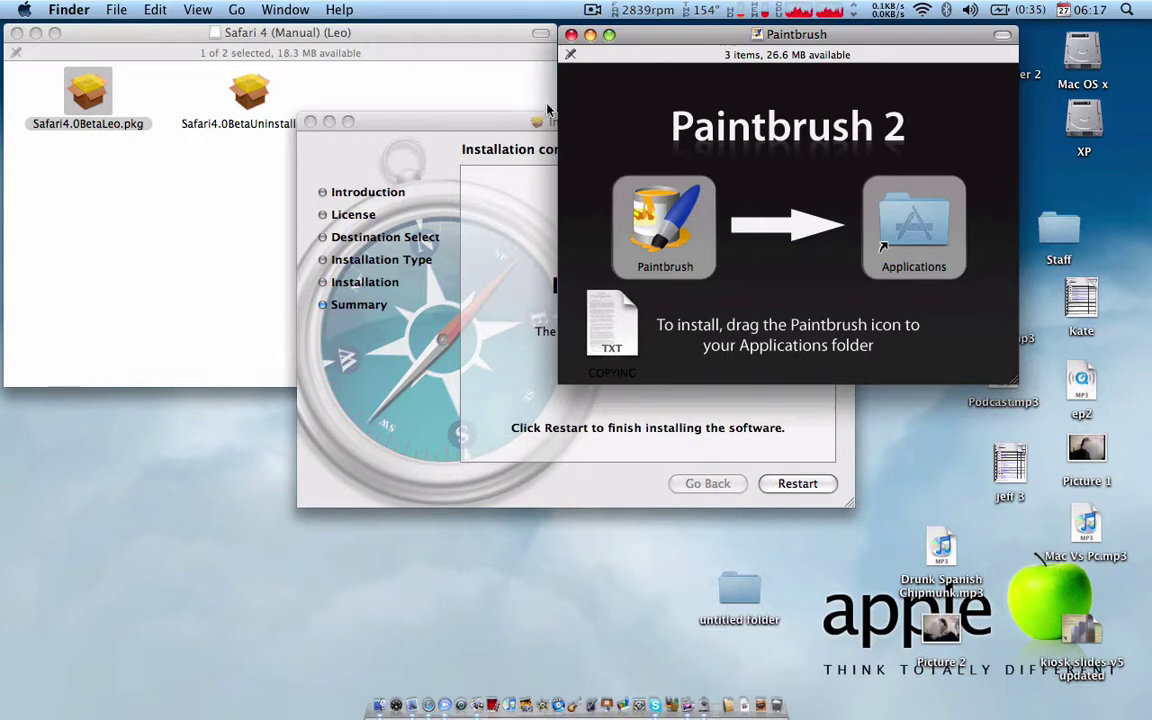
left_click(500, 121)
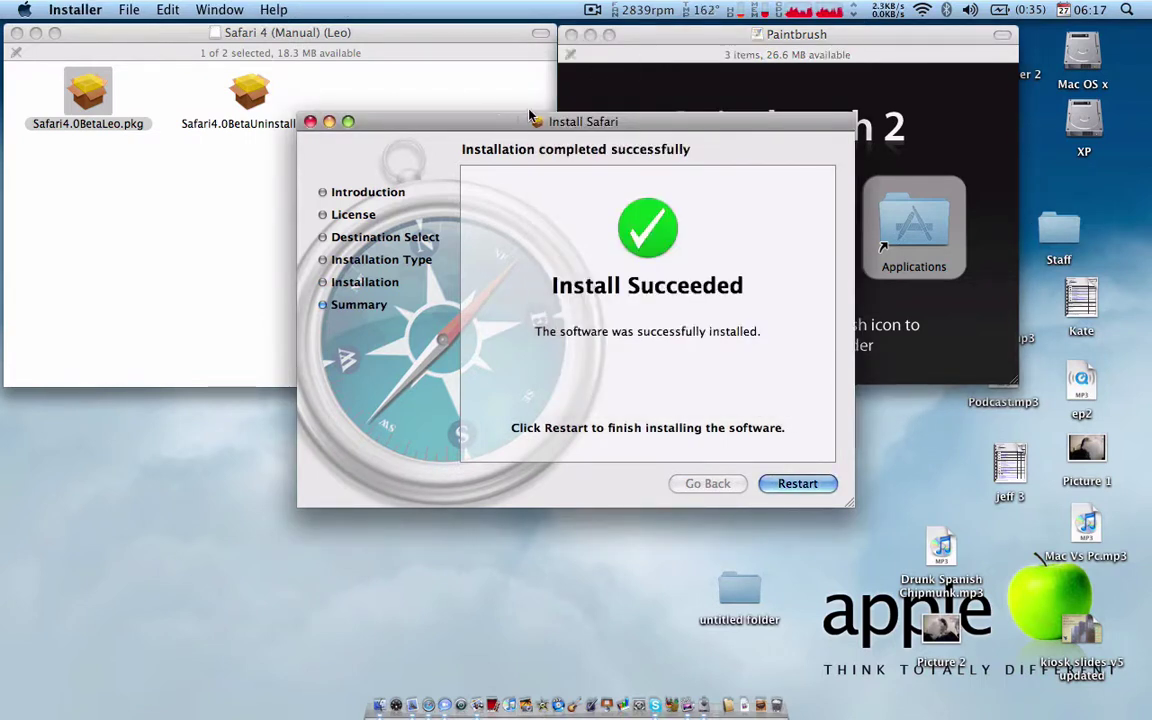
left_click(715, 40)
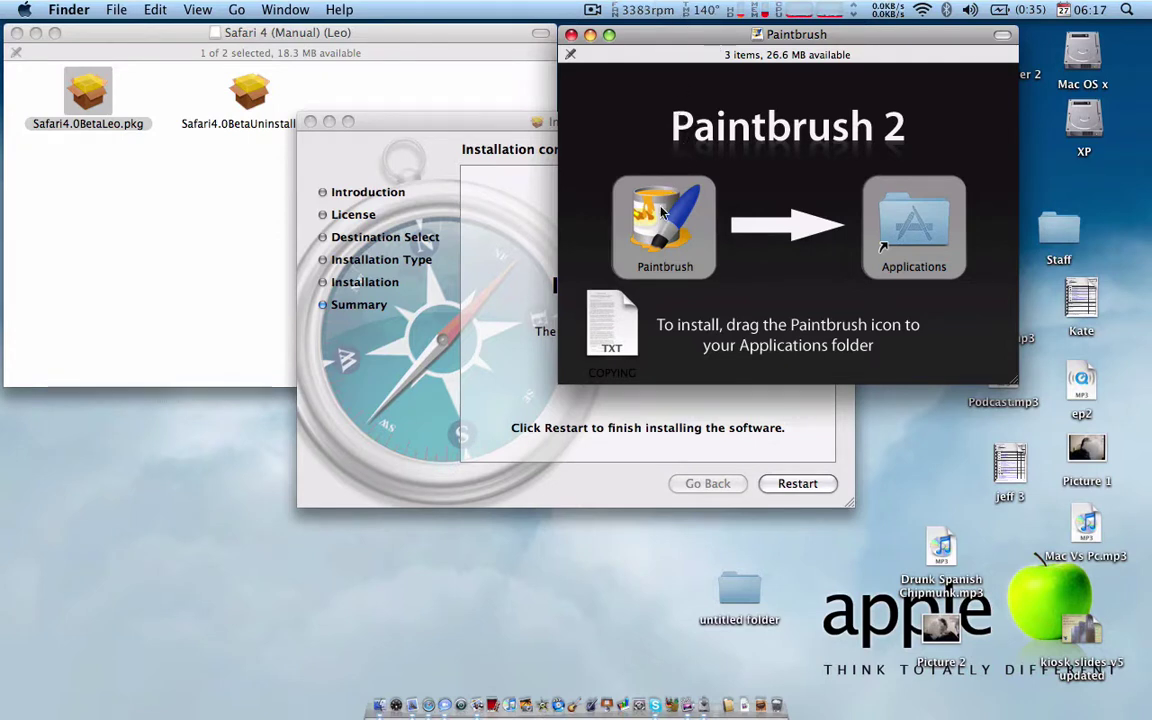
mouse_move(660, 212)
left_mouse_down()
mouse_move(668, 207)
mouse_move(660, 220)
left_mouse_up()
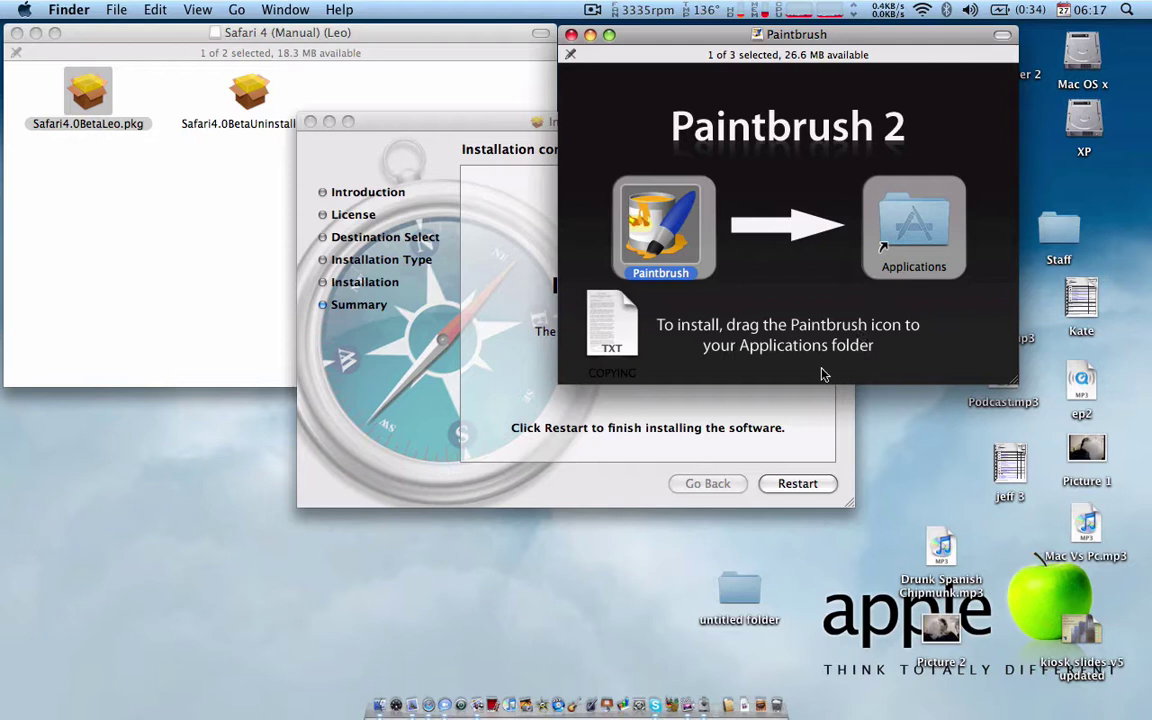
Drag the Paintbrush app onto the Applications folder alias in its disk image window
left_click(912, 228)
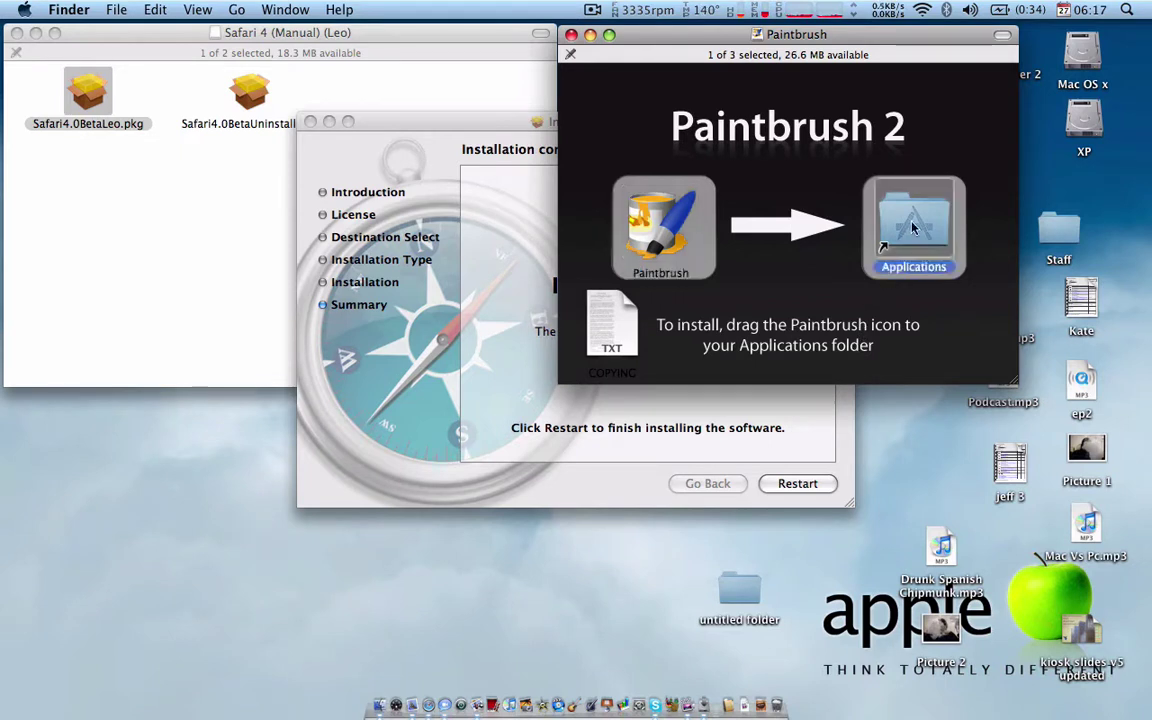
left_click(670, 238)
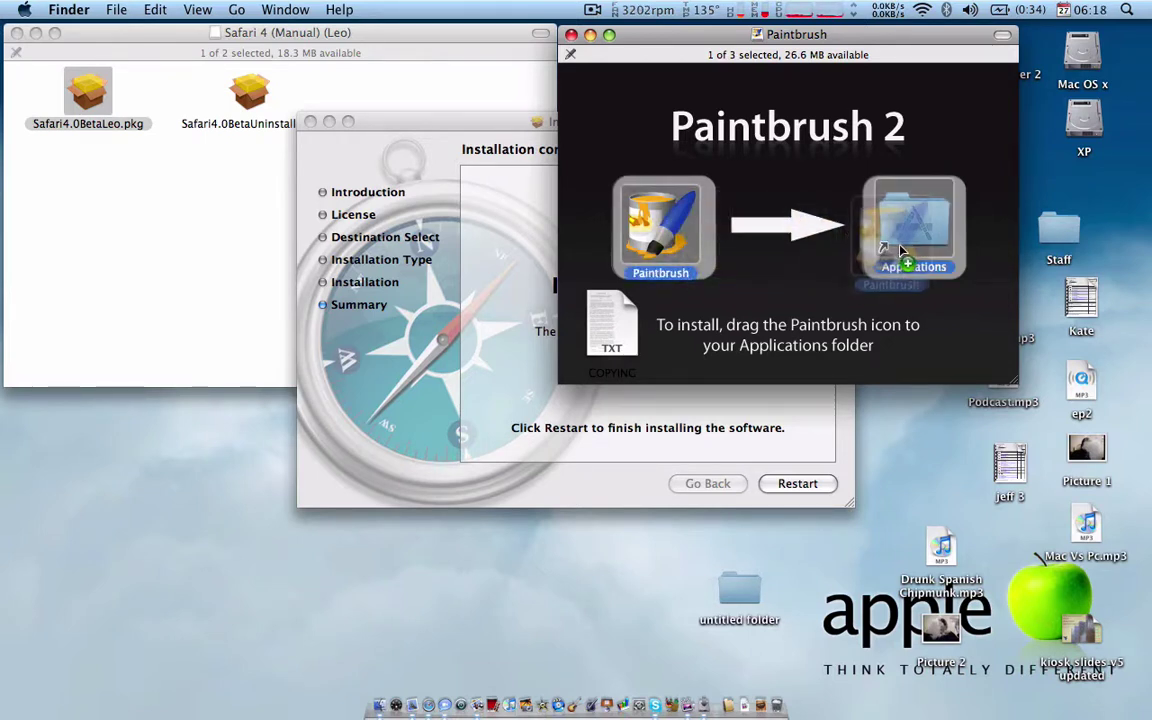
left_click_drag(670, 238, 901, 248)
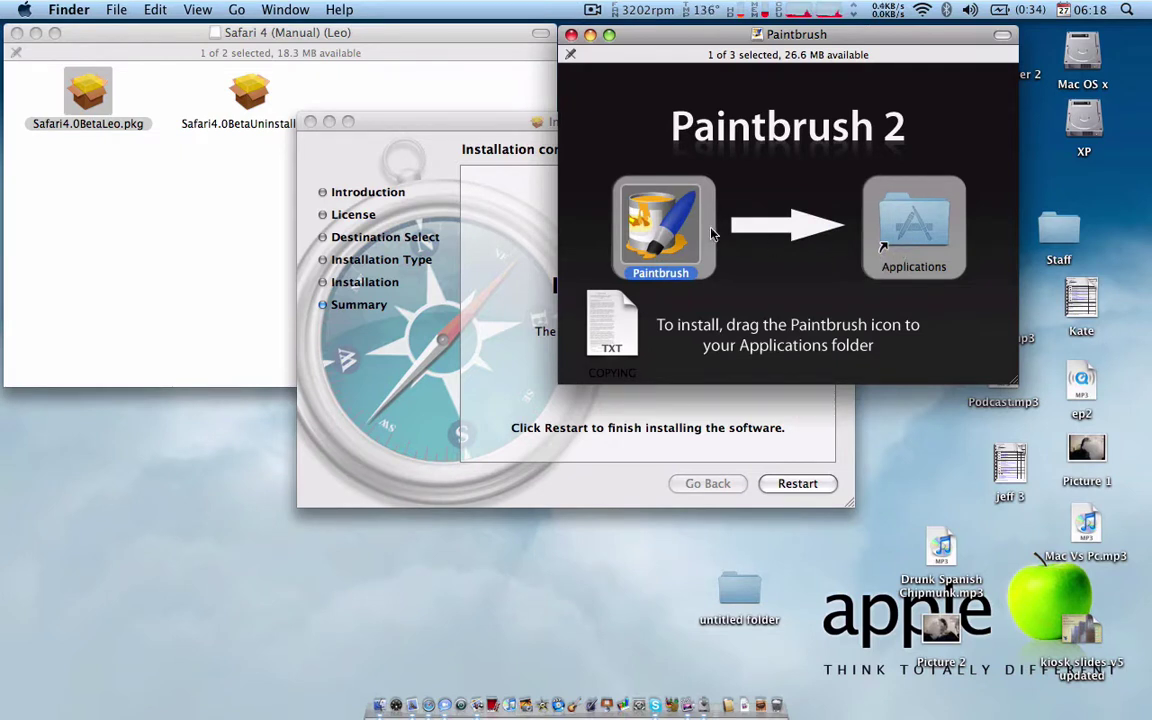
mouse_move(672, 224)
left_mouse_down()
mouse_move(727, 580)
mouse_move(1092, 65)
left_mouse_up()
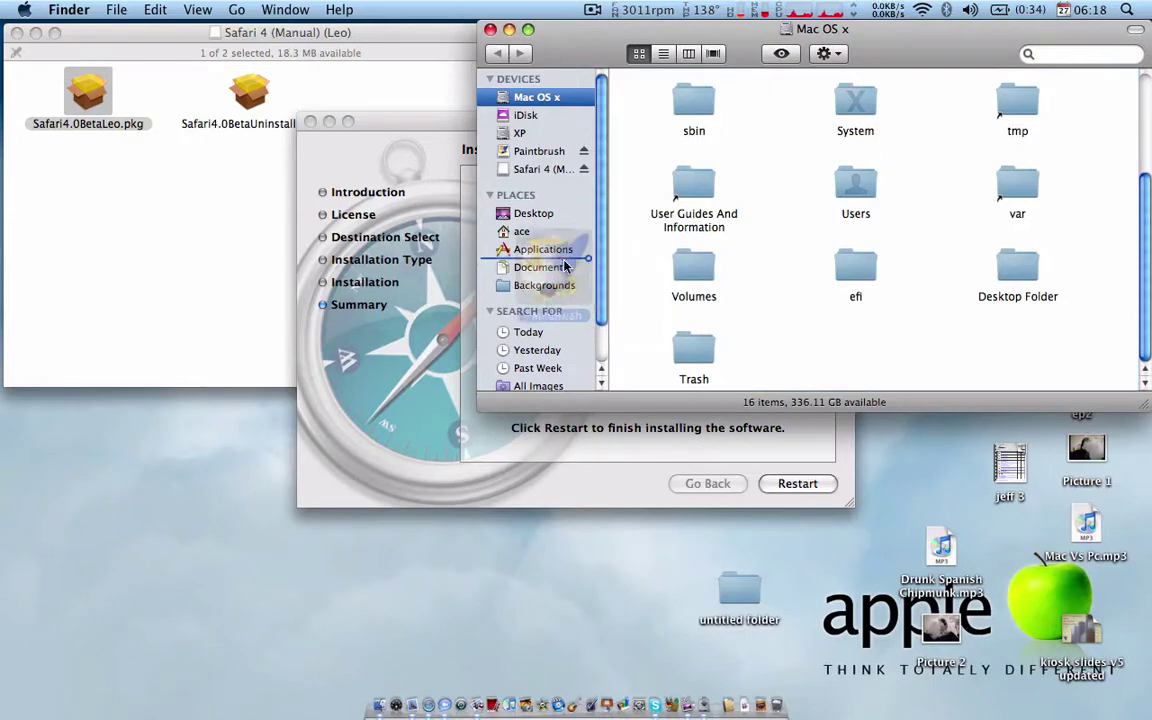
mouse_move(1092, 65)
left_mouse_down()
mouse_move(552, 258)
mouse_move(789, 152)
left_mouse_up()
left_click(736, 100)
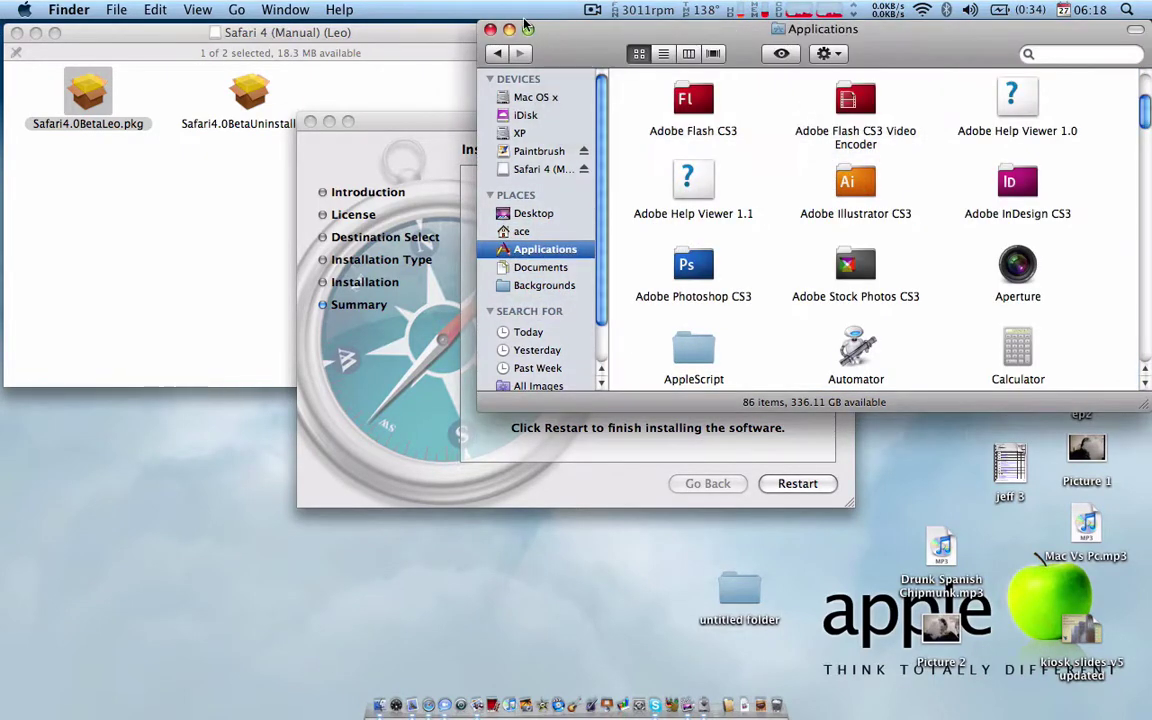
left_click(490, 29)
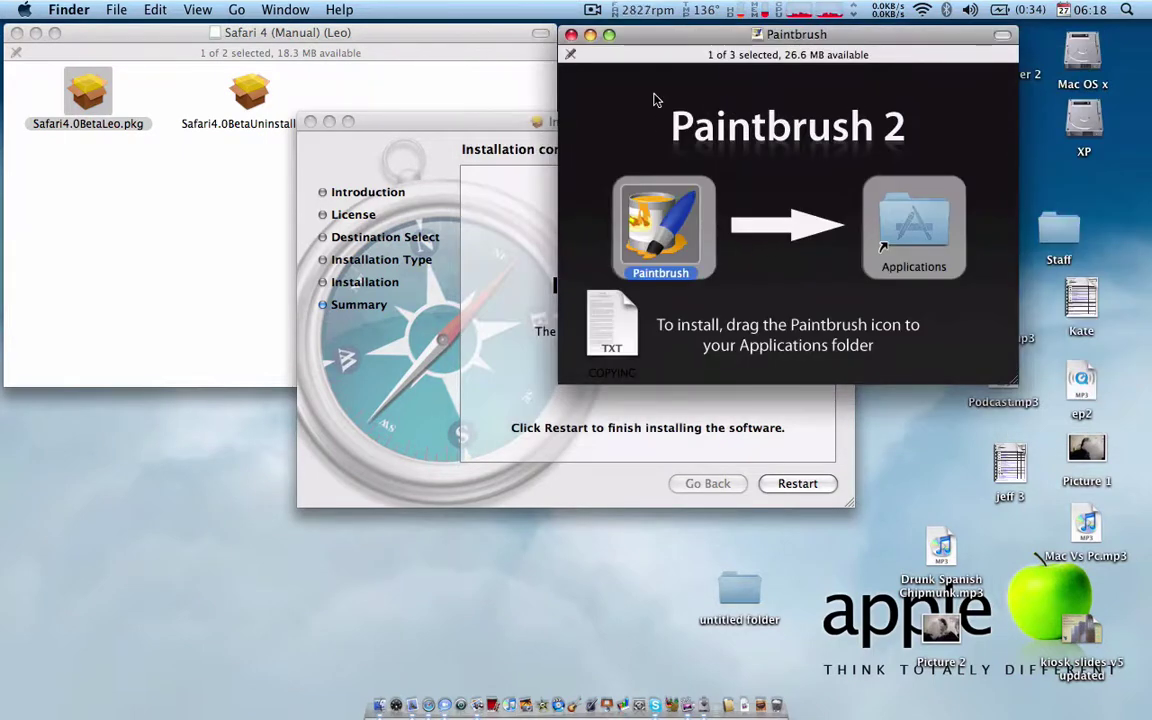